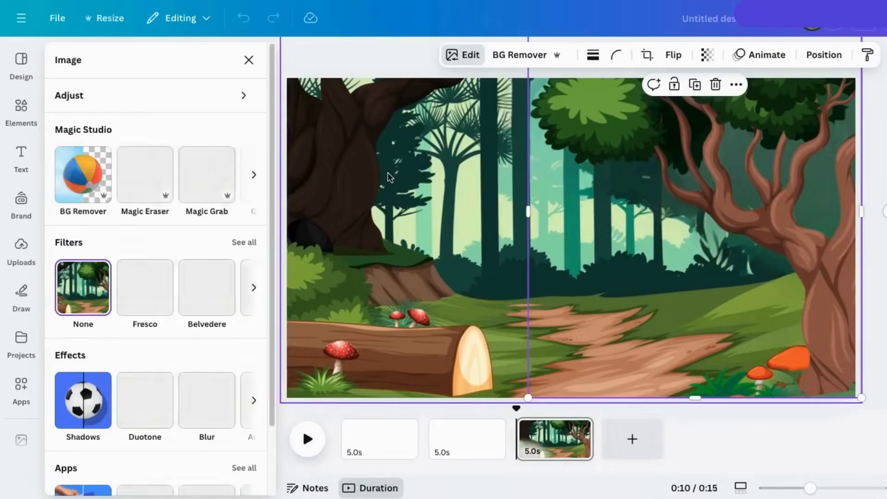
Step: Place the tree at the right, make the forest page first, and open the background's Edit options
mouse_move(735, 208)
mouse_down()
mouse_move(543, 192)
mouse_move(462, 211)
mouse_up()
mouse_move(541, 251)
mouse_down()
mouse_move(656, 327)
mouse_move(616, 254)
mouse_move(820, 264)
mouse_up()
drag(552, 455, 383, 443)
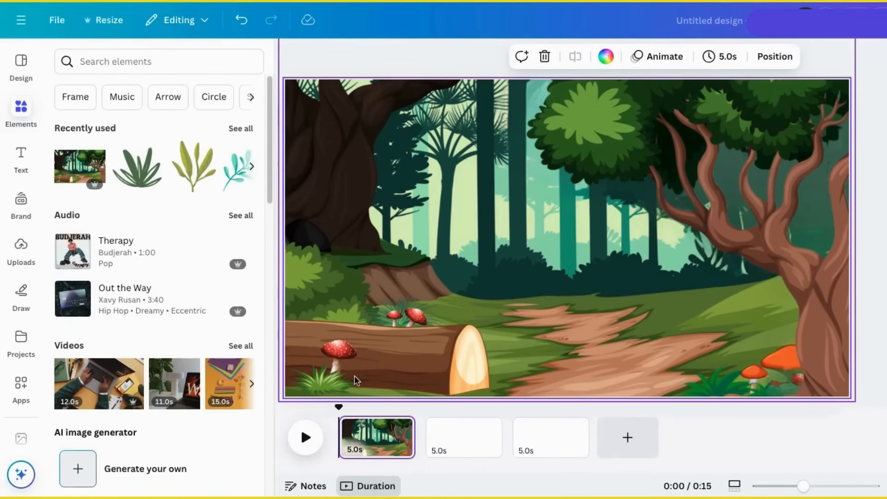
click(484, 245)
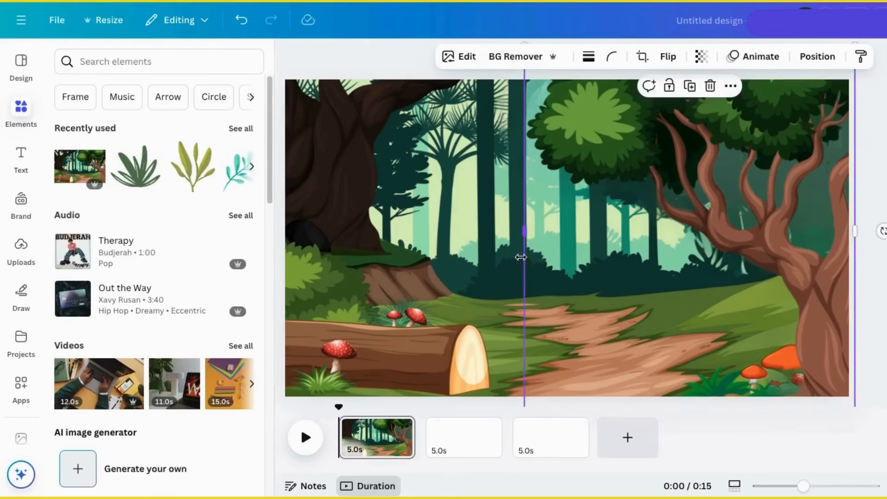
click(466, 58)
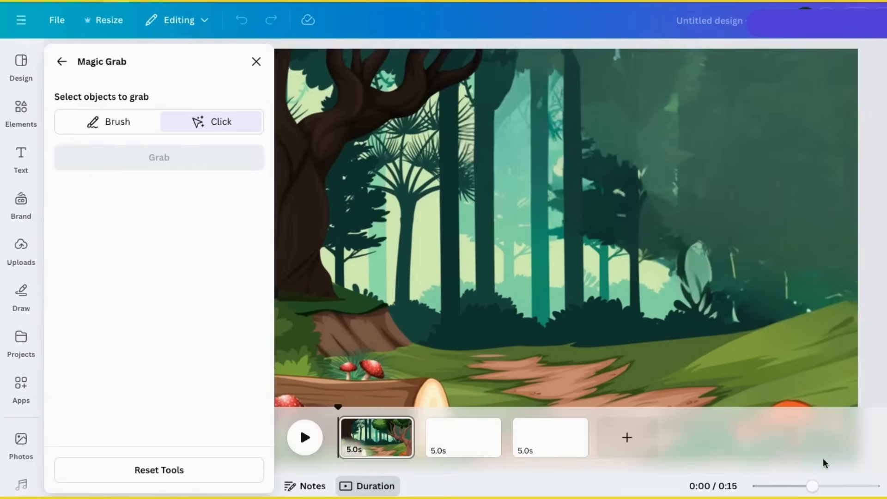
Step: Magic Grab the log with its grass and red mushroom, and move it to the lower left
drag(812, 486, 800, 485)
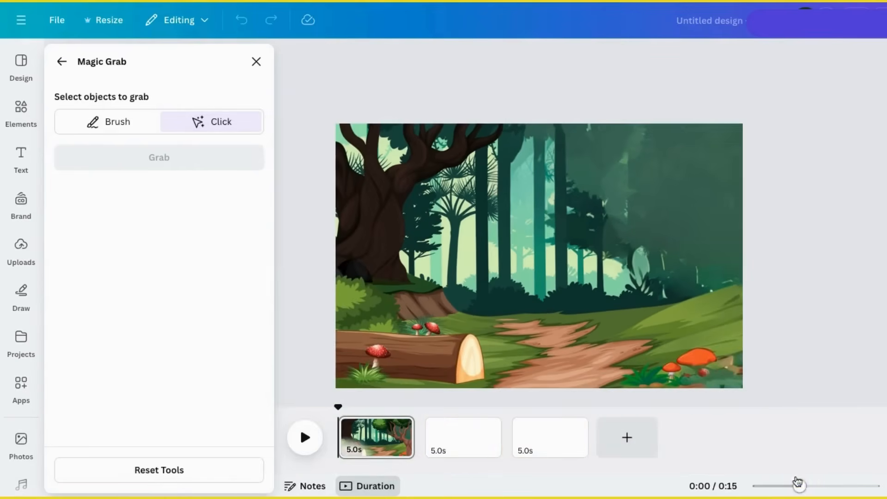
click(413, 363)
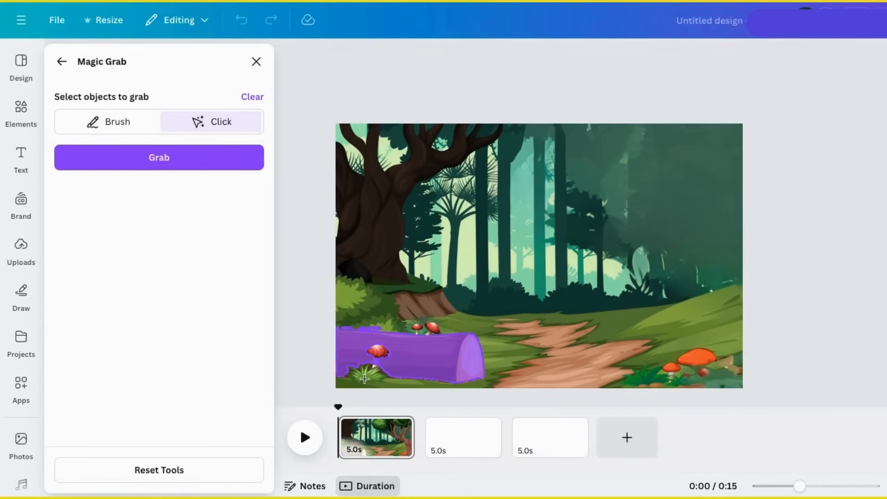
click(364, 379)
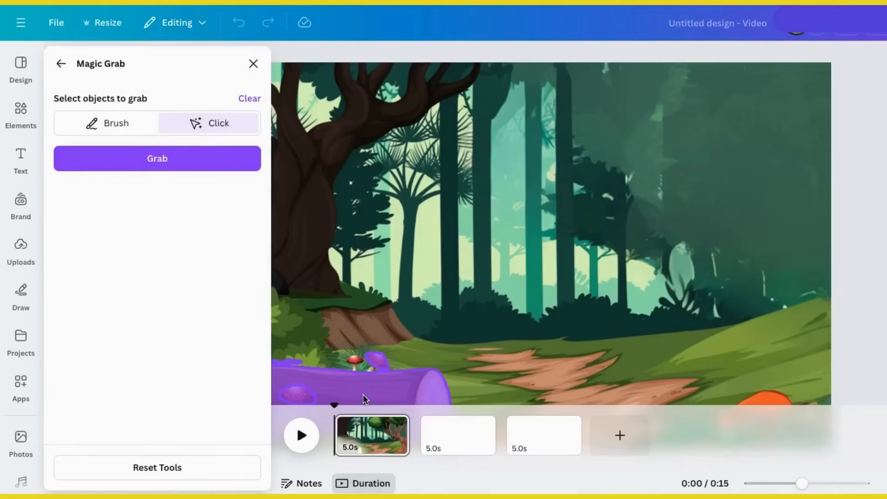
click(355, 367)
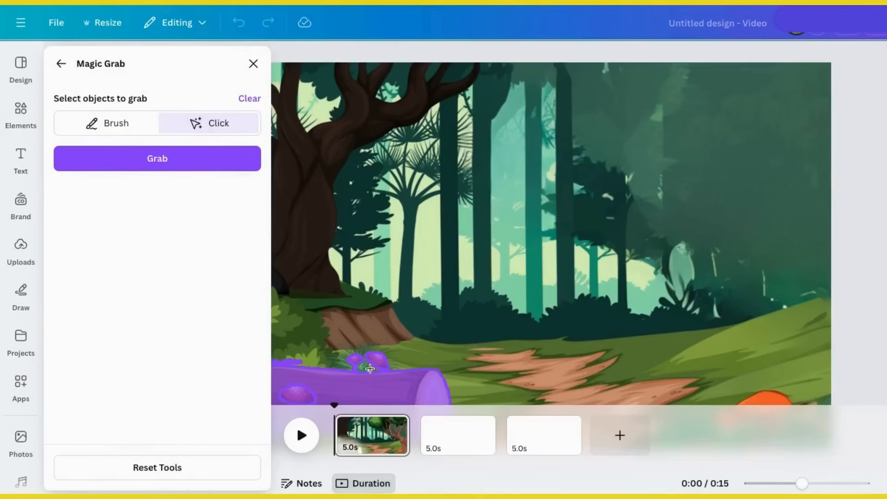
click(157, 158)
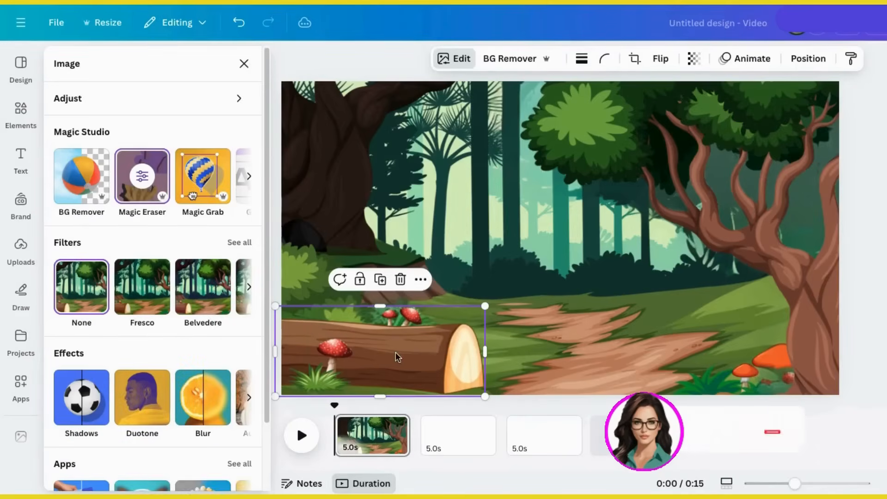
mouse_move(397, 357)
mouse_down()
mouse_move(493, 356)
mouse_move(420, 301)
mouse_move(529, 364)
mouse_move(584, 257)
mouse_move(483, 237)
mouse_move(416, 348)
mouse_move(401, 350)
mouse_up()
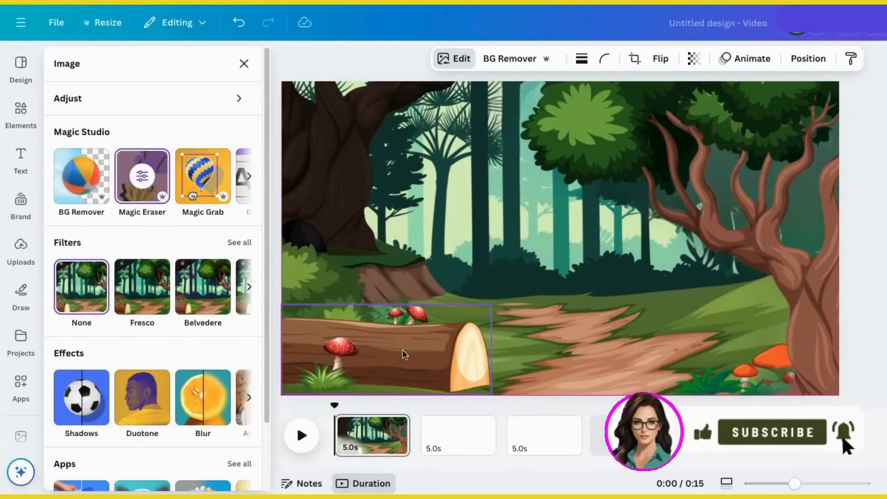
click(368, 165)
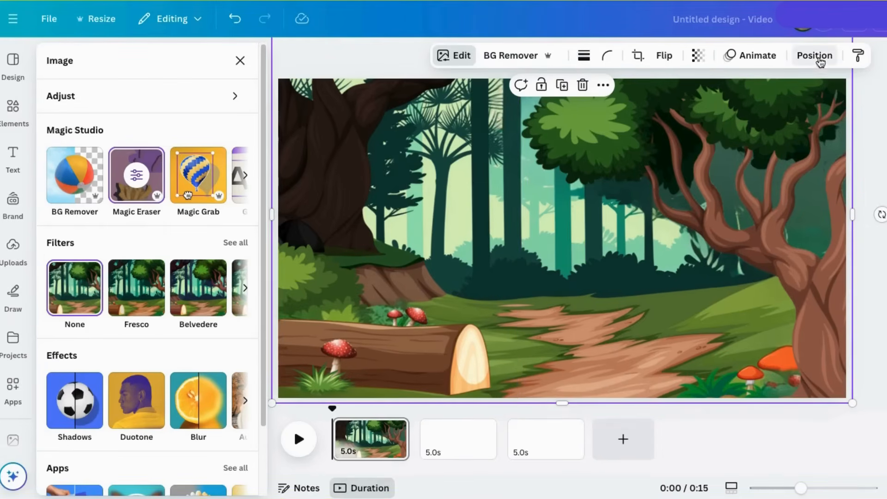
Step: Review the layer order in Position > Layers: log, tree, then forest background
click(814, 58)
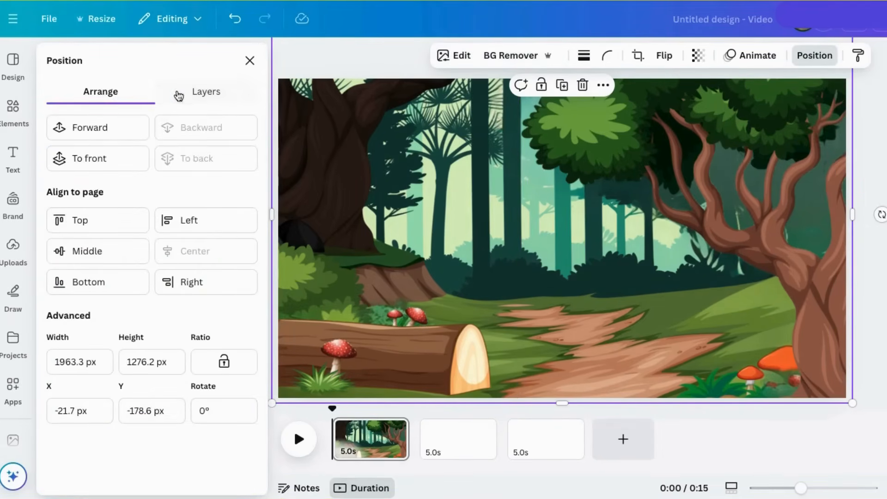
click(201, 94)
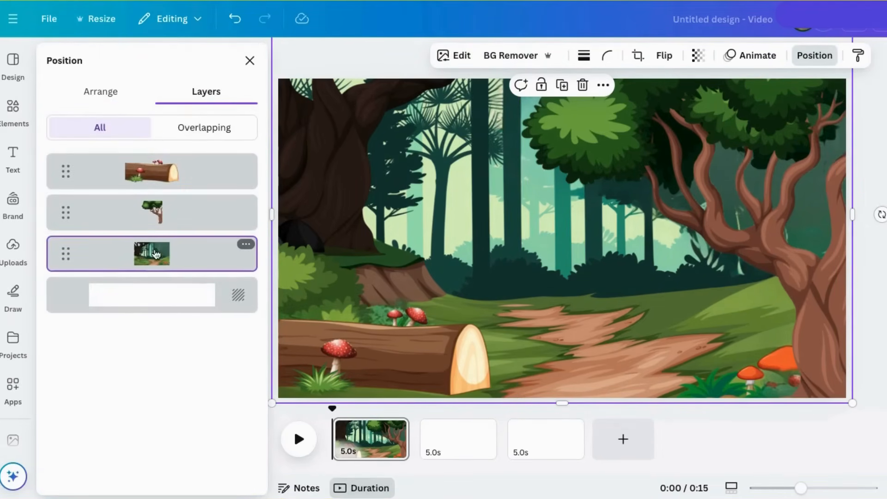
click(196, 134)
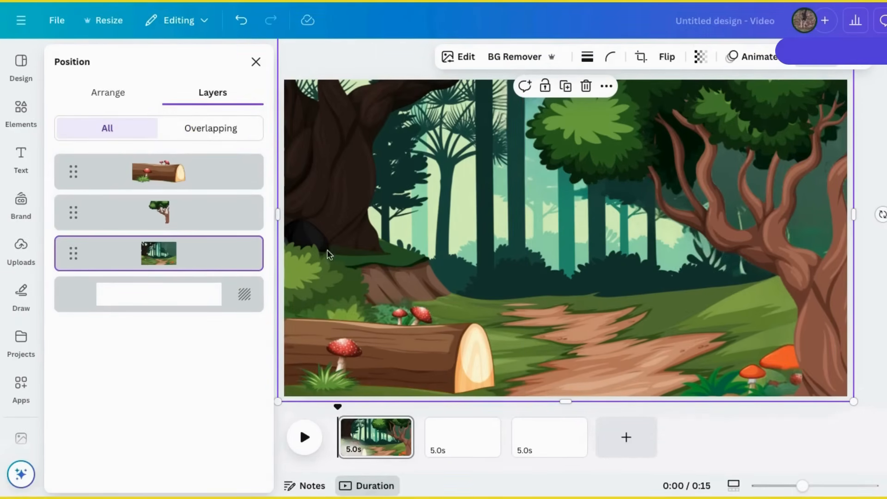
click(256, 62)
Step: Add an animated 'vines' element, rotated to hang across the upper left
click(113, 59)
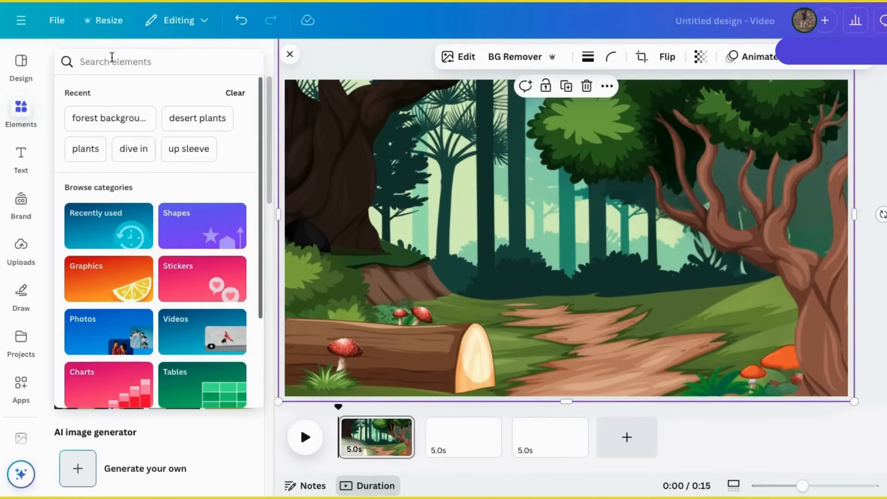
text(vines)
key(Return)
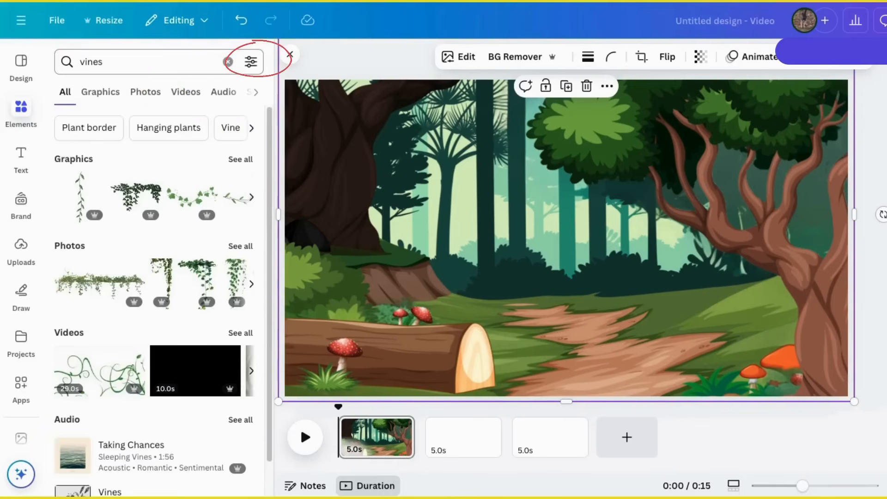
click(252, 65)
click(100, 313)
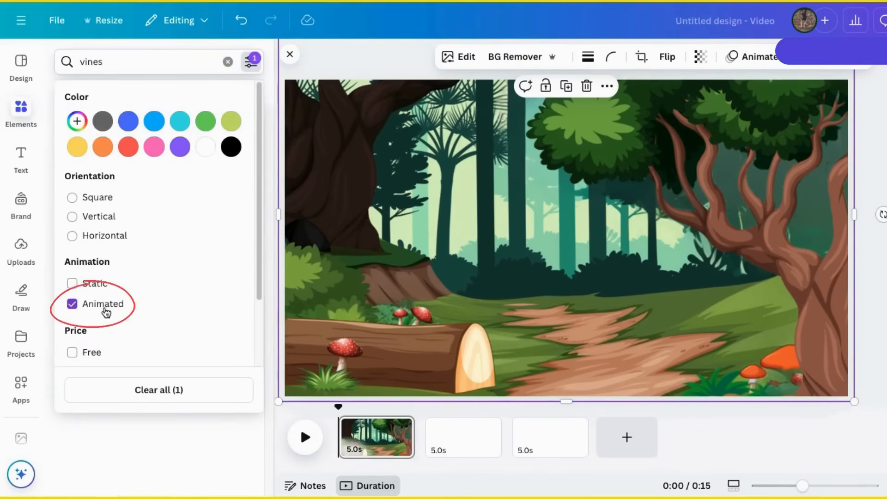
click(273, 149)
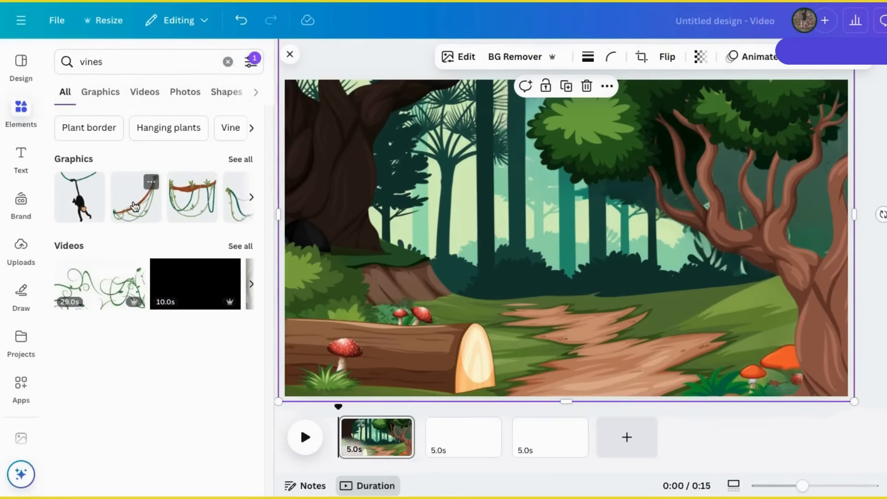
click(240, 160)
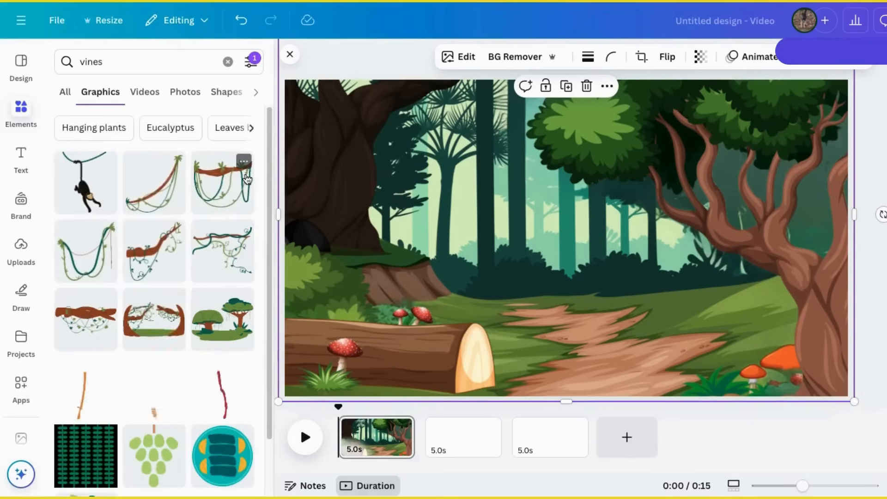
click(164, 203)
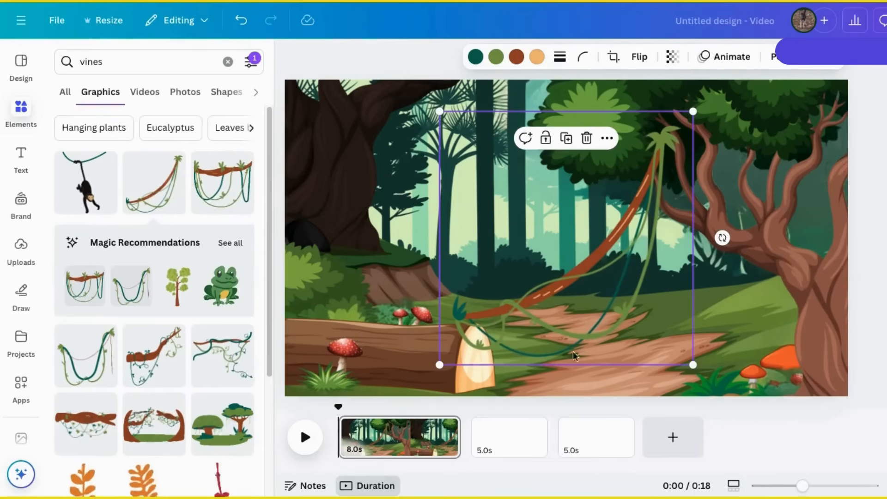
drag(573, 352, 360, 314)
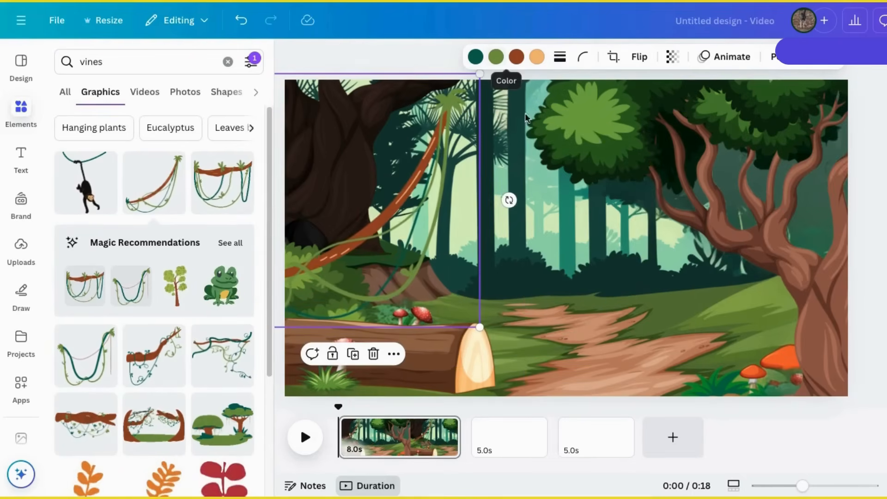
drag(509, 200, 487, 279)
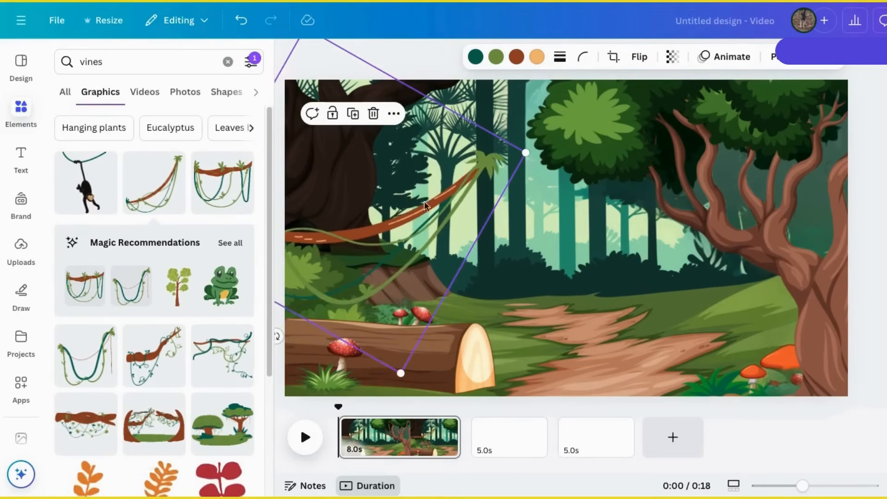
drag(416, 213, 476, 129)
click(875, 176)
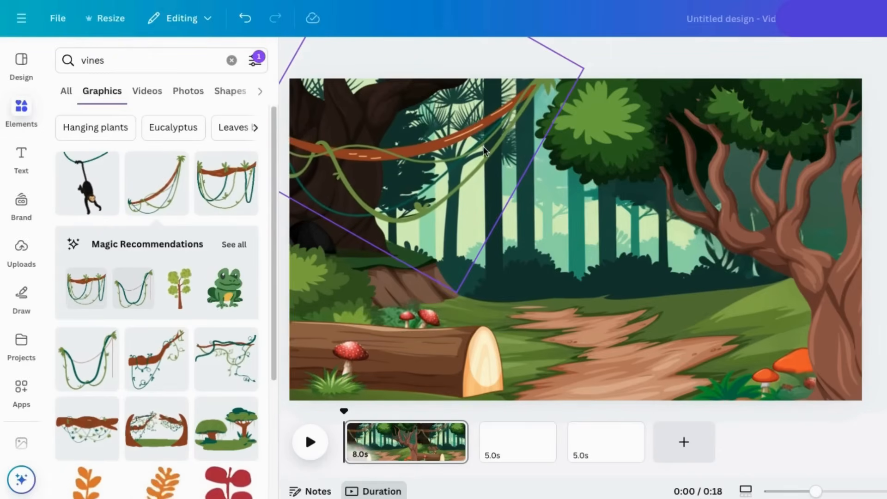
Step: Add a frog graphic, shrink it, and set it on top of the log
click(225, 288)
drag(701, 111, 429, 298)
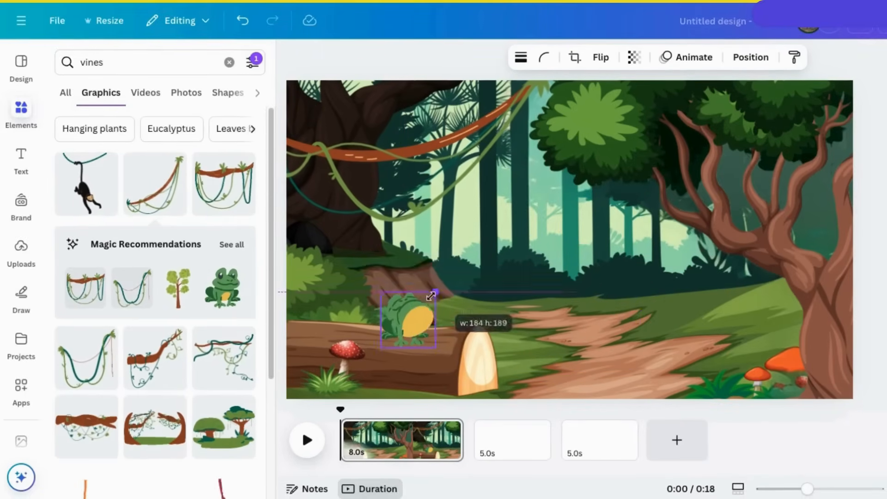
drag(410, 320, 415, 313)
click(870, 231)
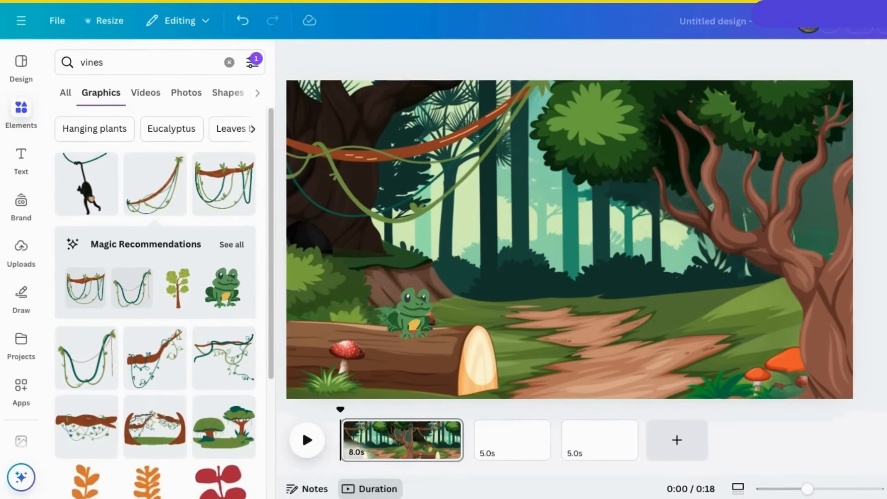
Step: Search Elements for 'hiker' and narrow the results to hiking graphics
double_click(90, 62)
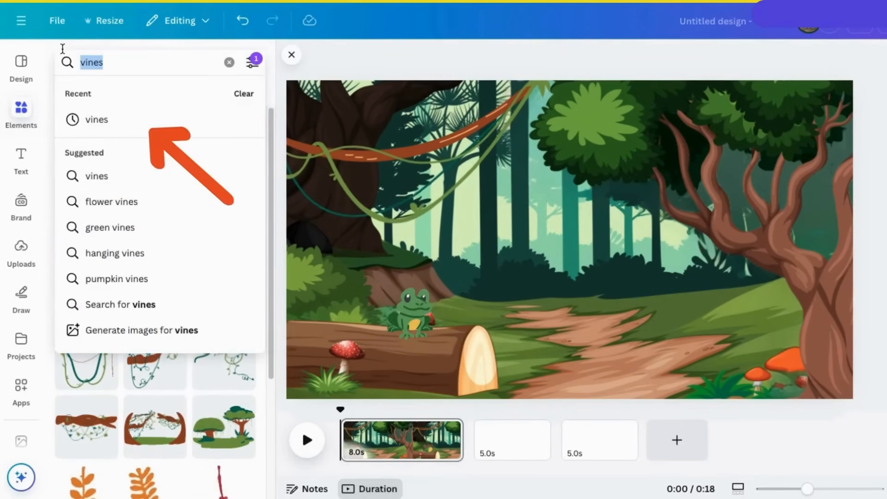
text(hiker)
key(Return)
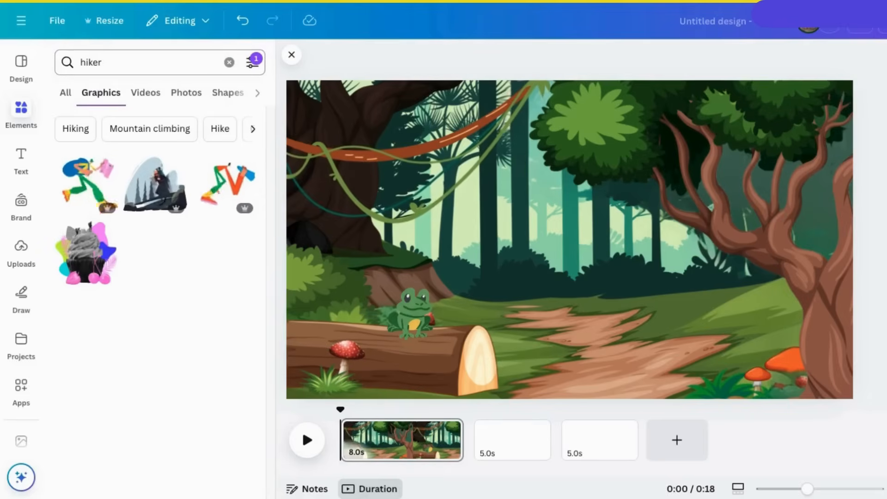
click(76, 132)
Step: Add the hiker, shrink it, flip it horizontally, and stand it on the path behind the log
click(92, 186)
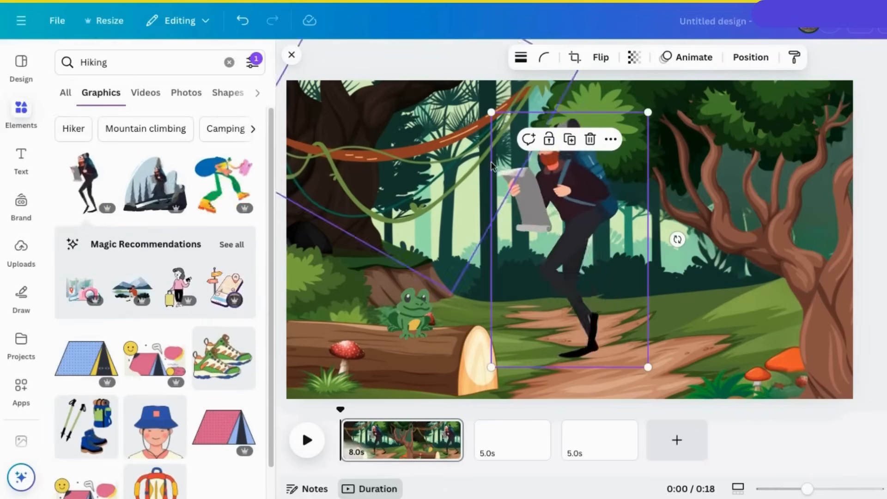
drag(492, 109, 565, 233)
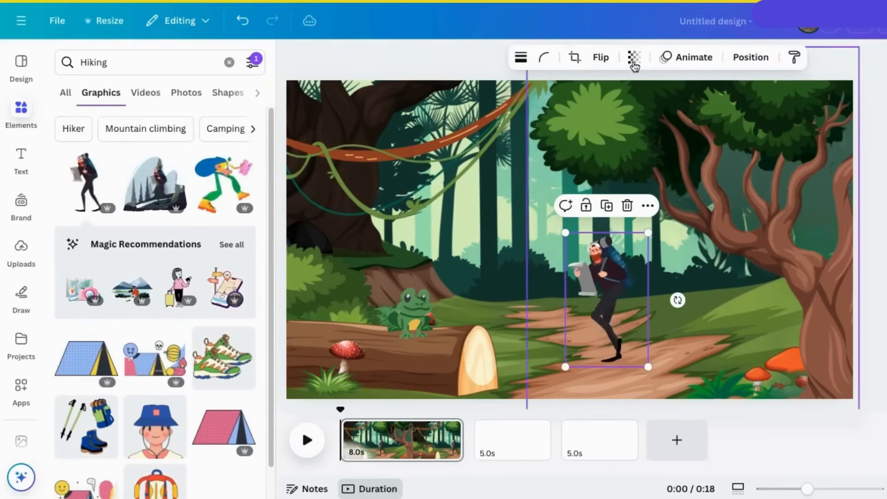
click(600, 58)
click(596, 91)
drag(616, 296, 499, 281)
drag(513, 229, 518, 229)
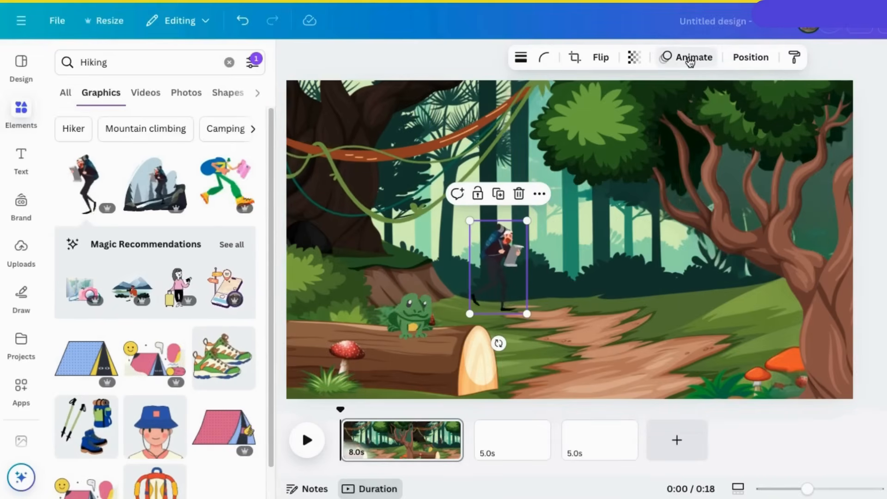
Step: Create a custom animation making the hiker walk down and right along the path
click(712, 62)
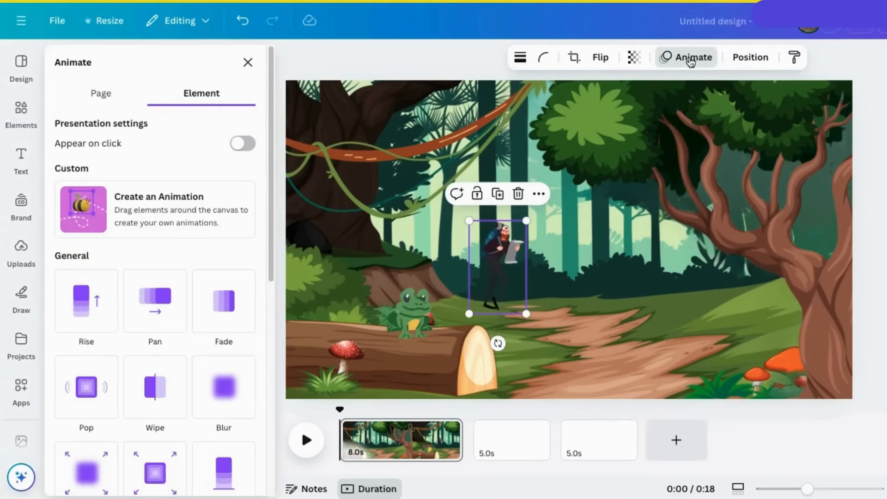
click(87, 208)
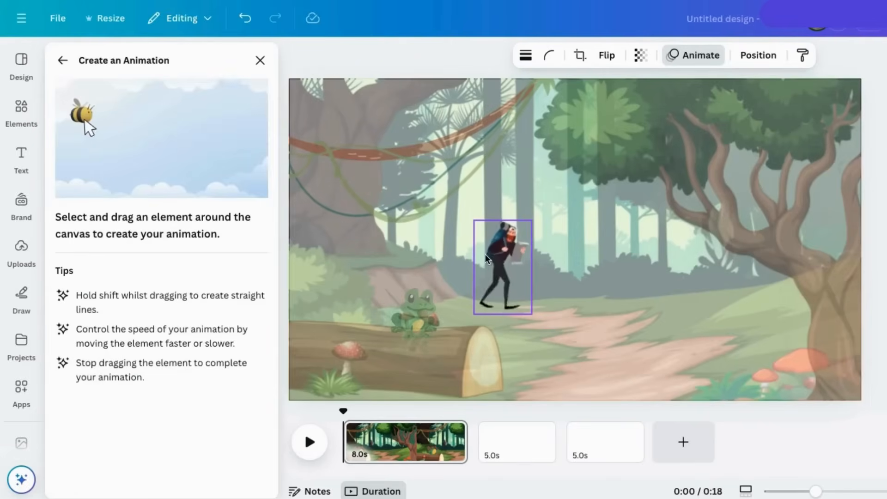
mouse_move(497, 260)
mouse_down()
mouse_move(525, 269)
mouse_move(564, 317)
mouse_move(603, 336)
mouse_move(652, 348)
mouse_move(679, 339)
mouse_up()
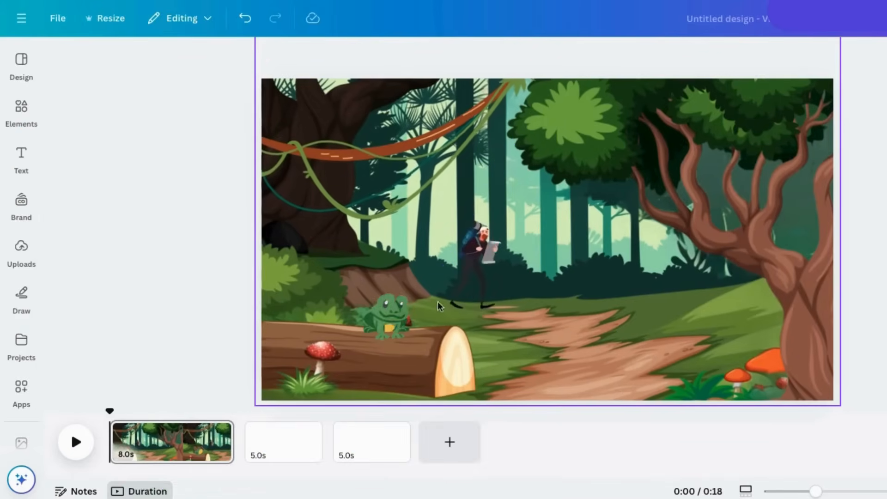
Step: Drag the log layer up to second place, above the frog, vines and tree
click(497, 331)
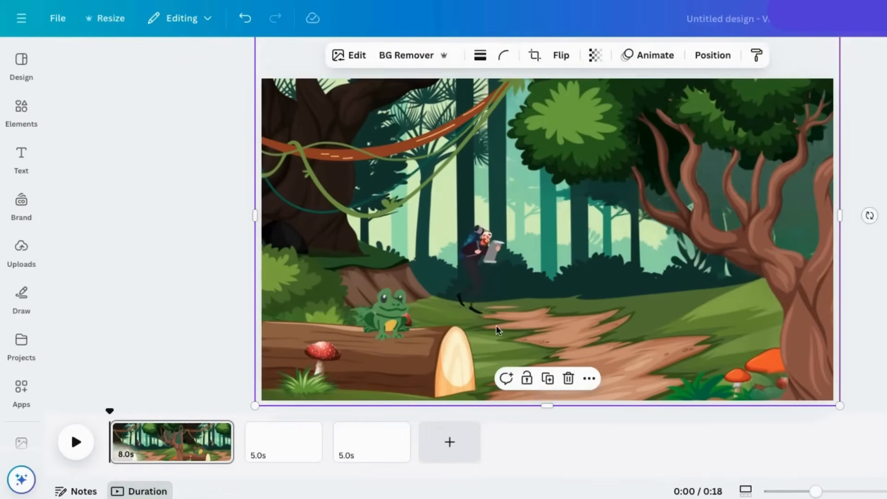
click(712, 56)
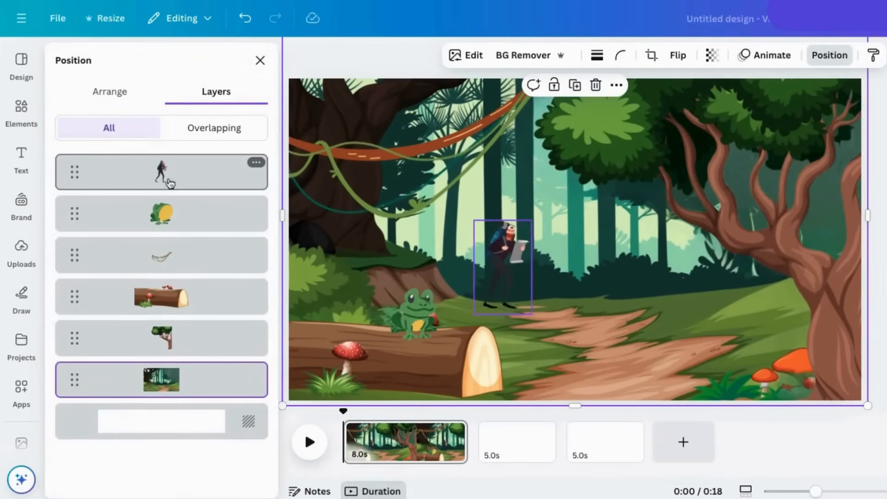
click(208, 127)
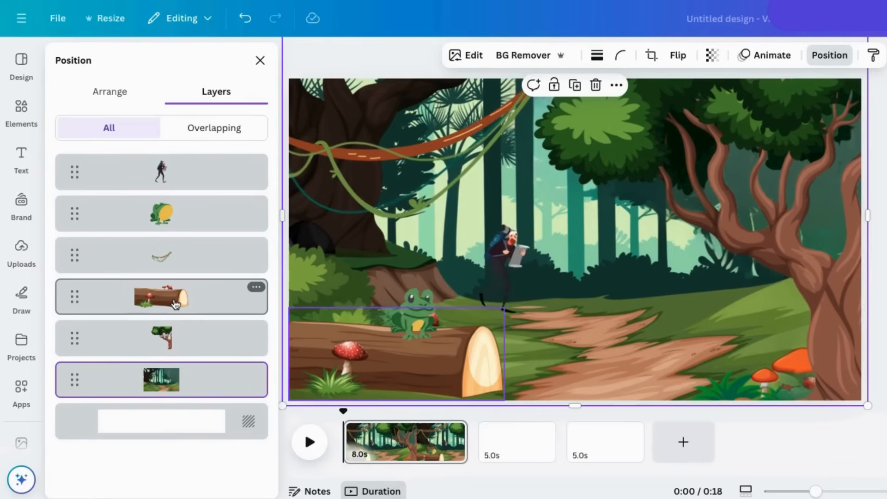
drag(176, 304, 177, 218)
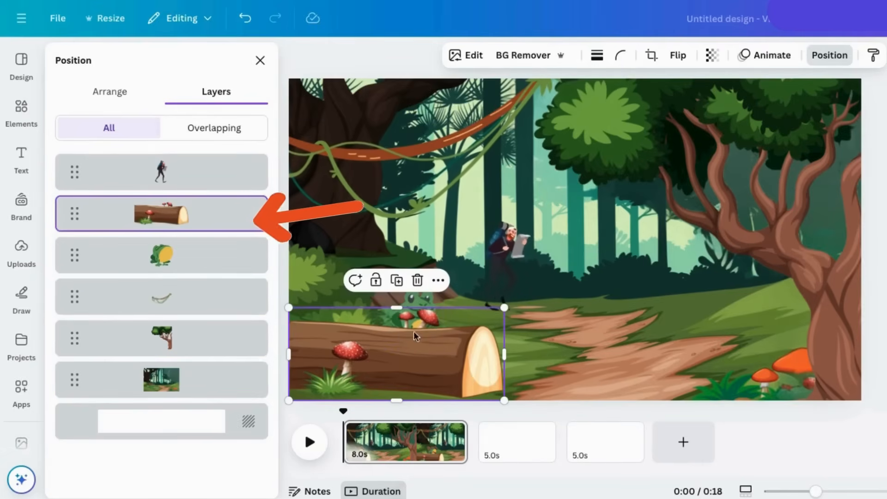
click(830, 55)
click(871, 210)
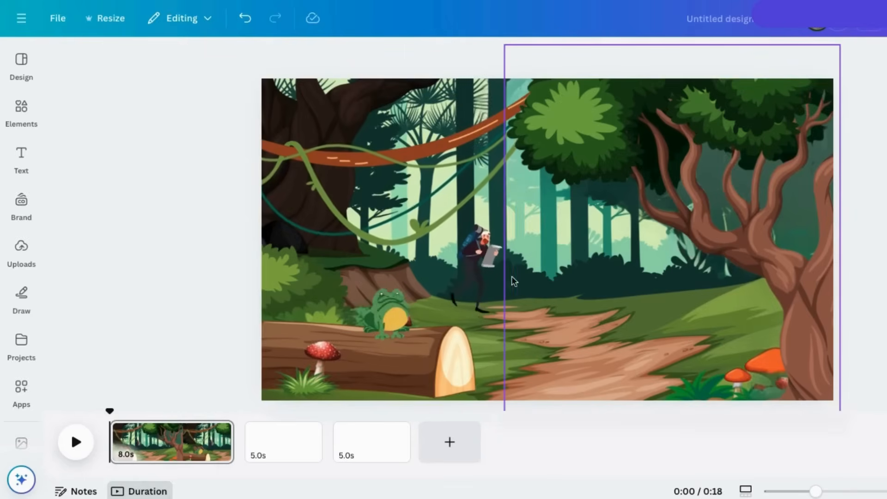
Step: Delete the hiker's old motion path and redraw it along the trail toward the right-hand tree
click(480, 266)
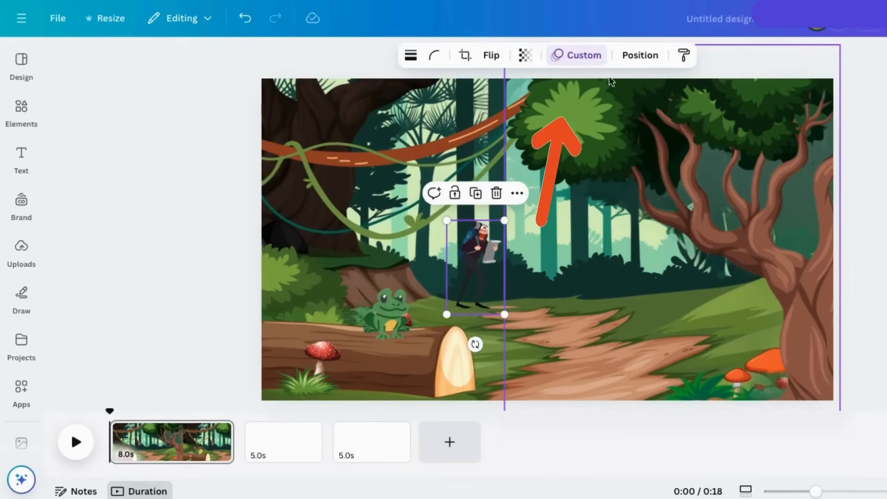
click(581, 56)
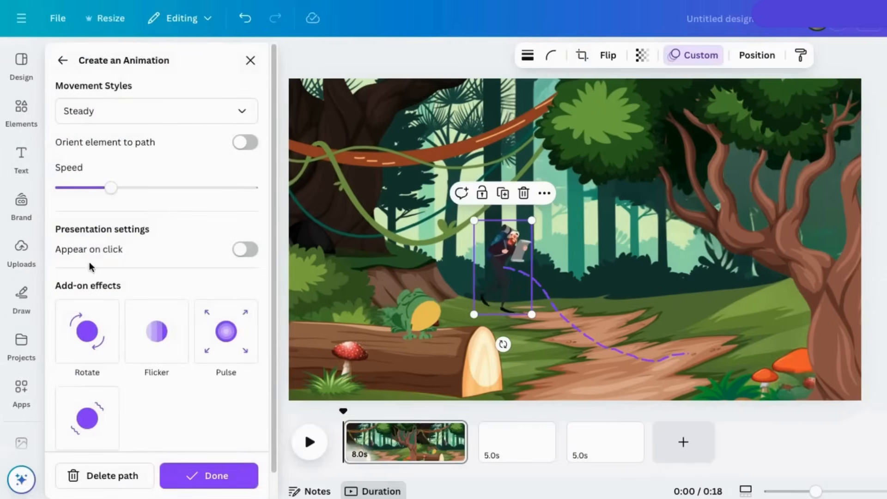
click(117, 479)
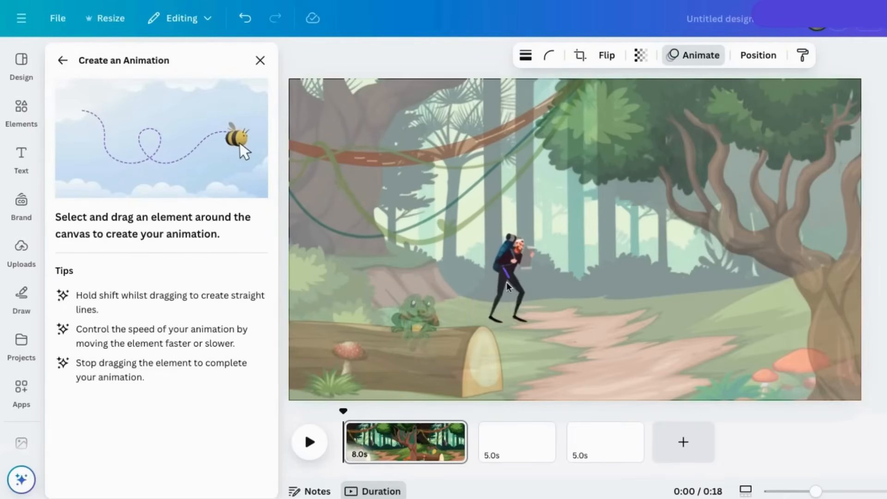
mouse_move(507, 287)
mouse_down()
mouse_move(536, 314)
mouse_move(577, 333)
mouse_move(631, 340)
mouse_move(862, 314)
mouse_up()
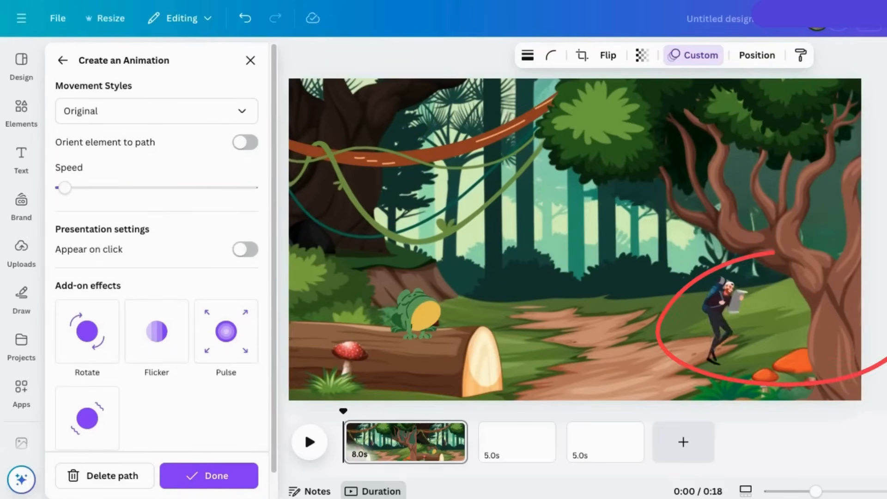
click(209, 475)
Step: Move the hiker layer beneath the tree and scenery, then play the animation to check
drag(138, 412, 112, 412)
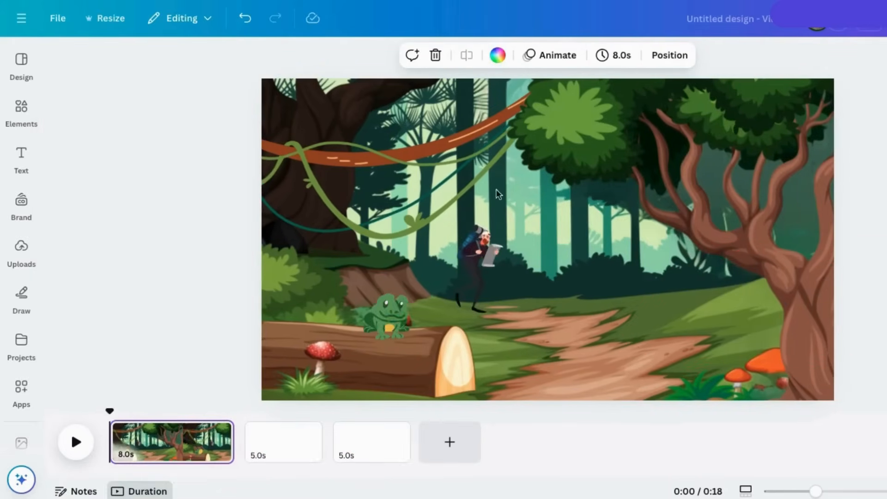
click(670, 55)
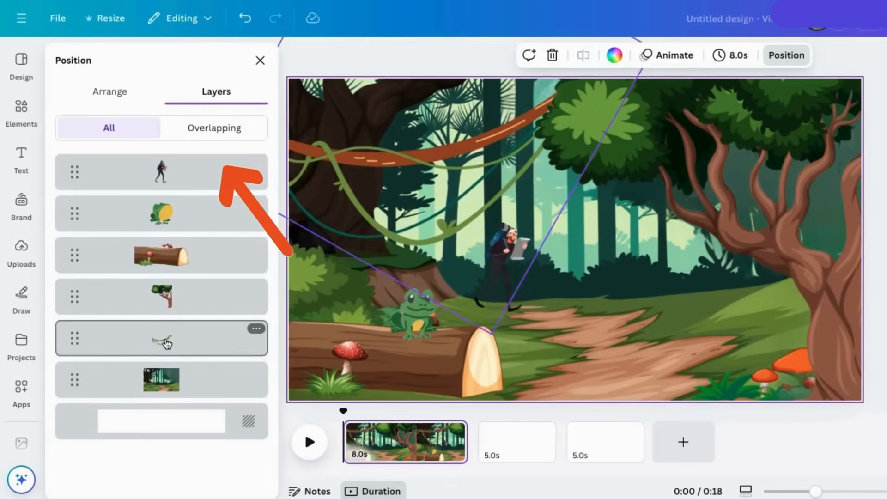
drag(163, 174, 162, 304)
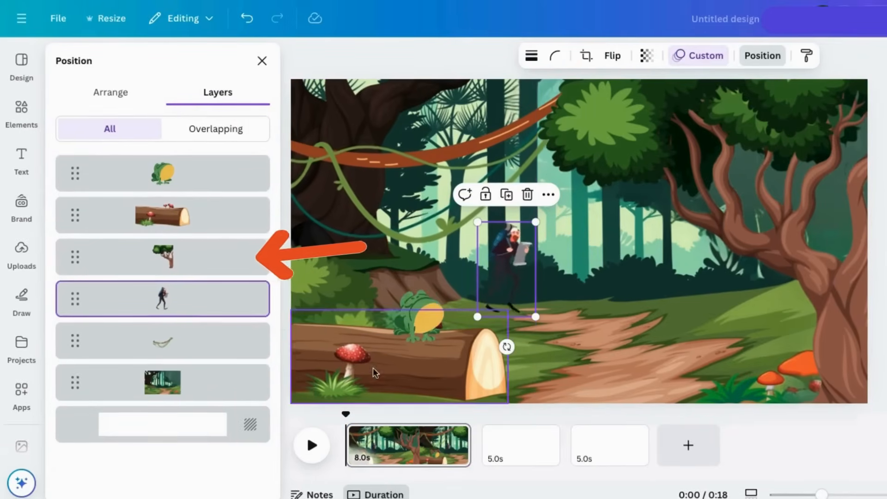
click(312, 445)
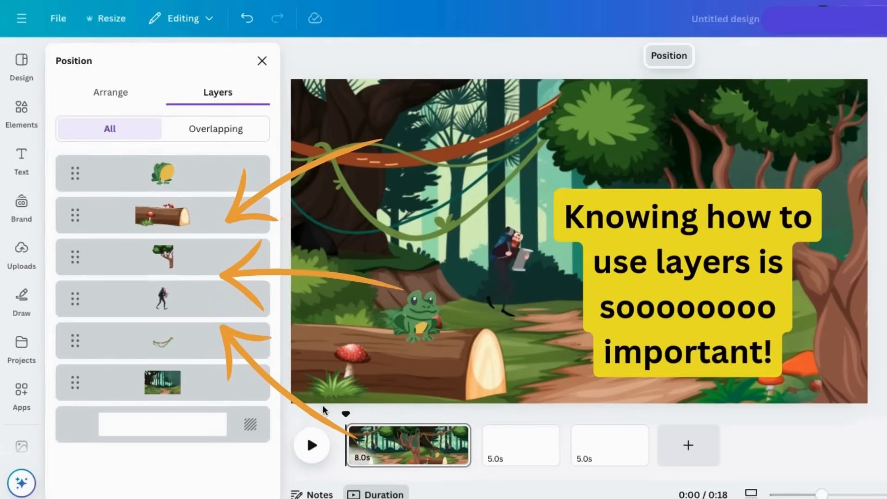
Step: Move the vines layer up above the tree, giving frog, log, vines, tree, hiker, background
drag(137, 353, 192, 231)
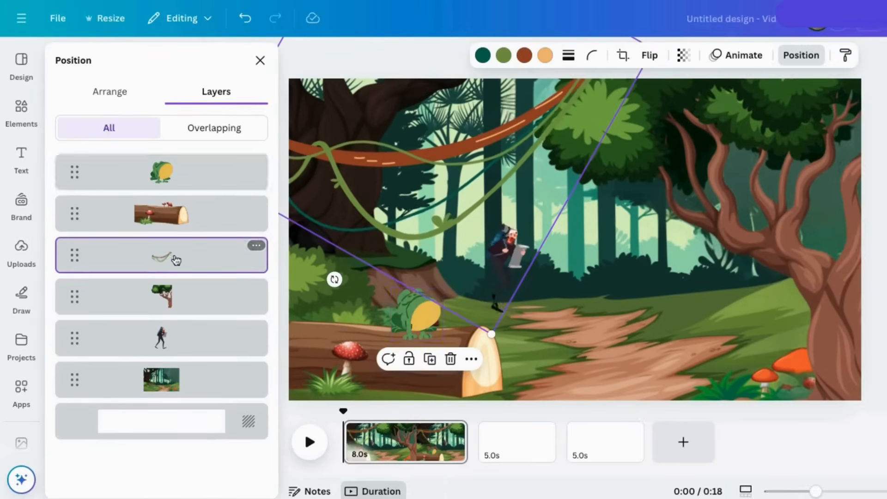
click(257, 164)
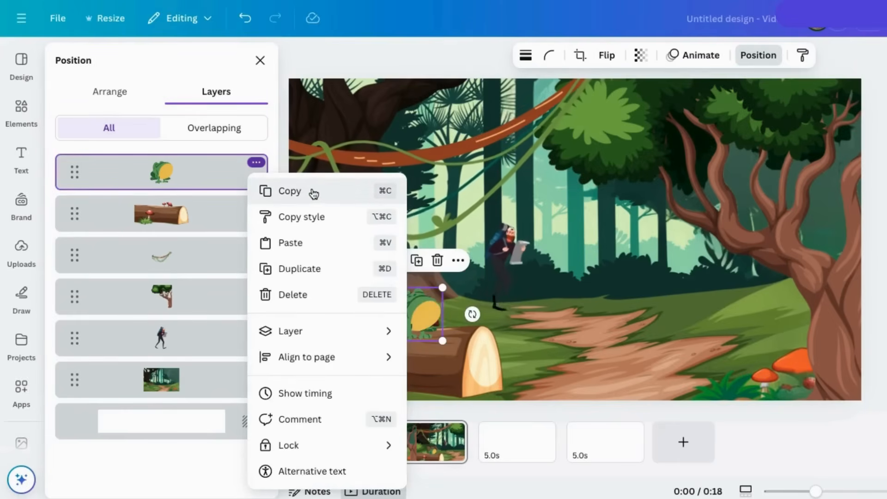
mouse_move(285, 342)
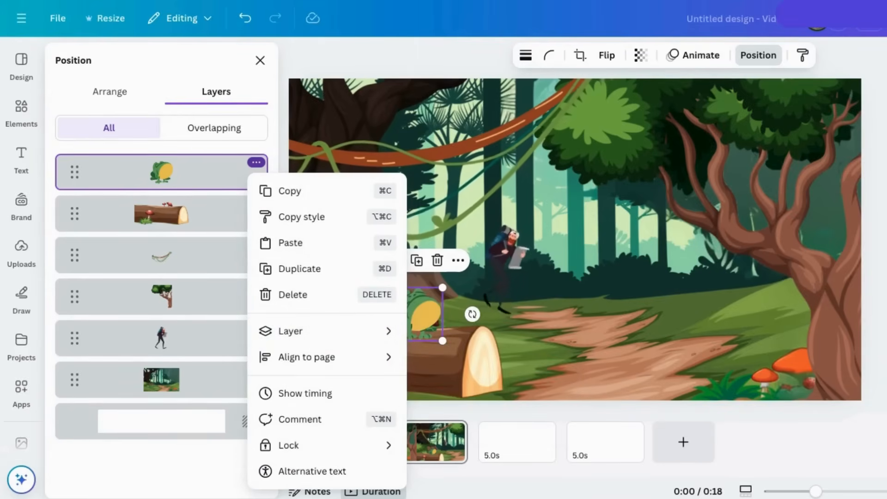
click(231, 369)
click(260, 61)
click(240, 166)
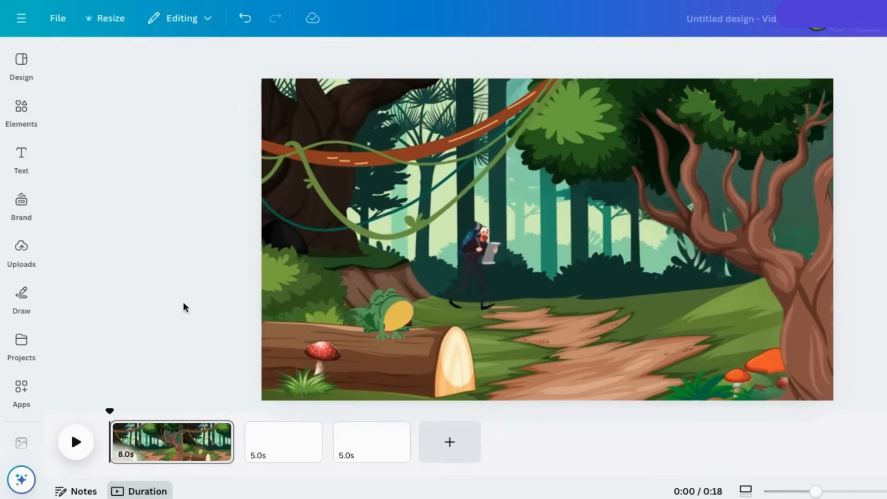
Step: Select the large tree and show its layer list via Position, passing through Arrange
click(470, 301)
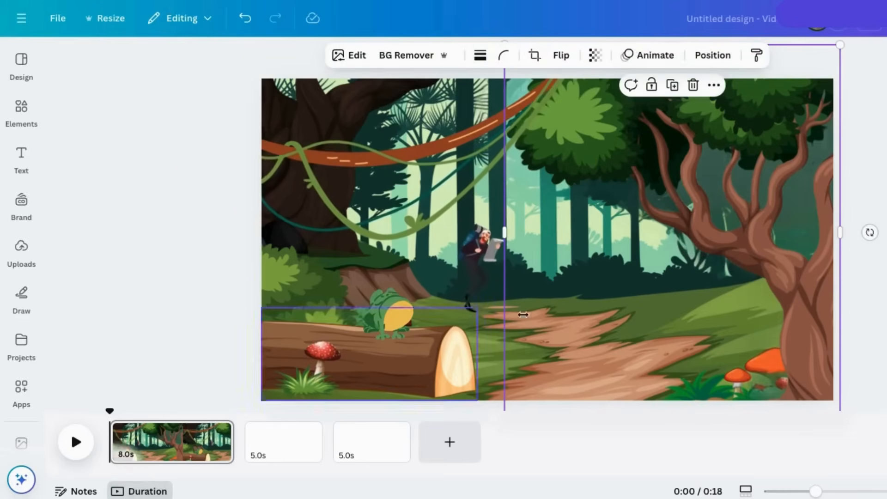
click(709, 57)
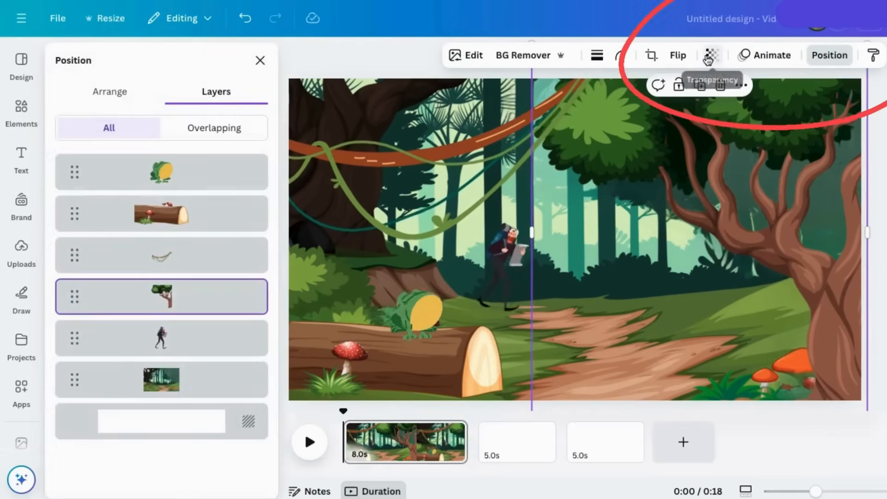
click(97, 93)
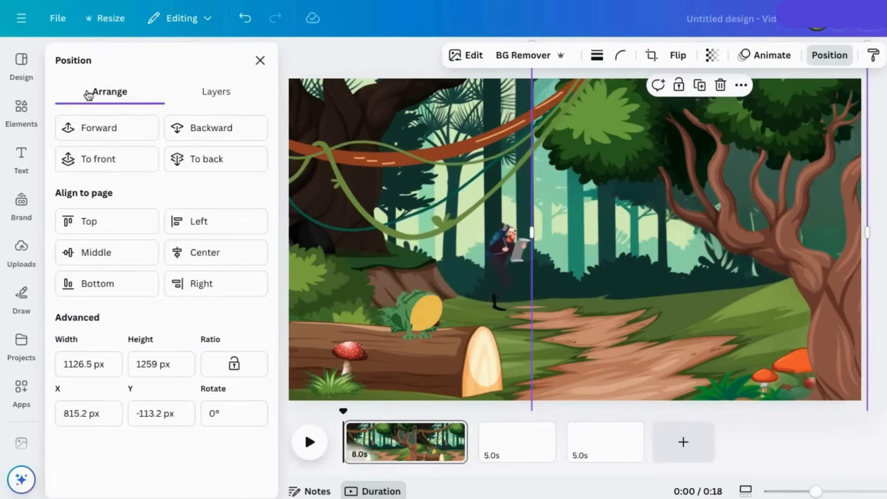
click(214, 94)
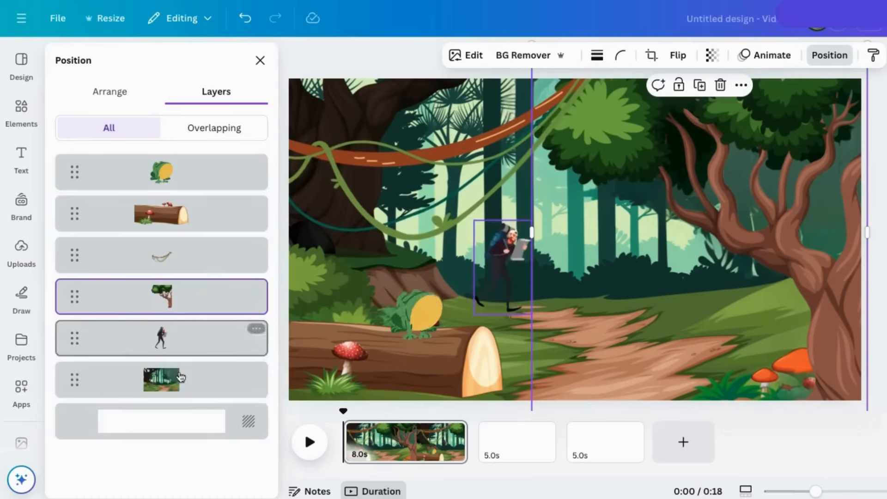